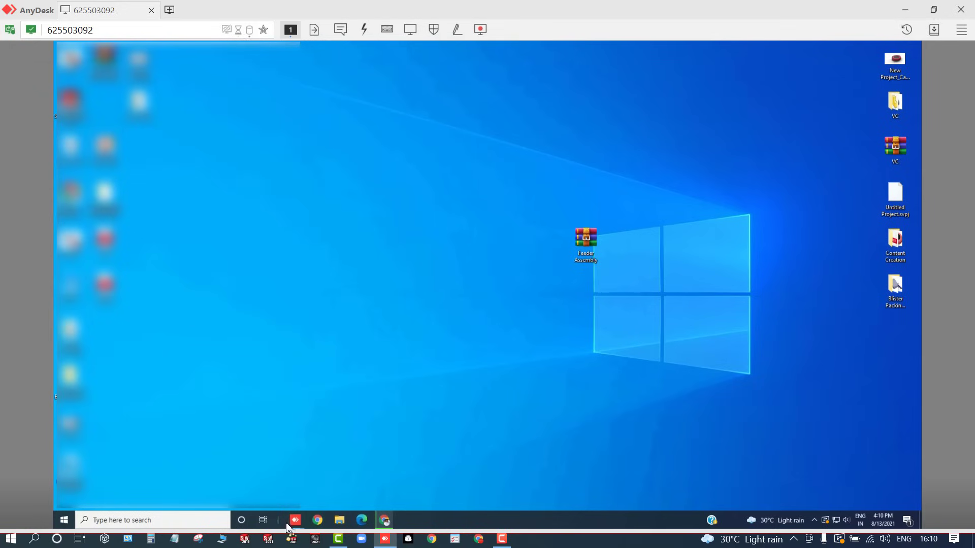
Bring the remote PC's AnyDesk main window, showing its This Desk address, to the front from the taskbar
mouse_move(295, 523)
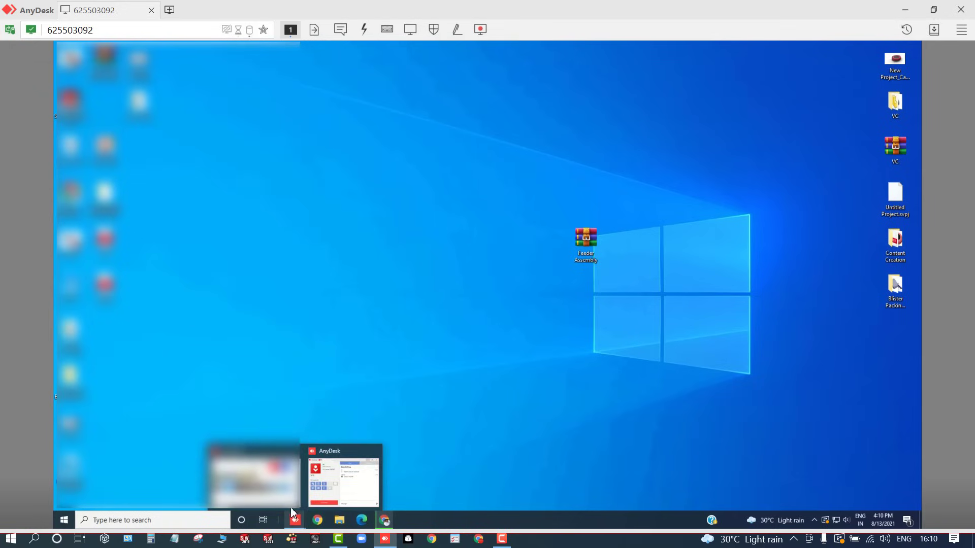
left_click(363, 485)
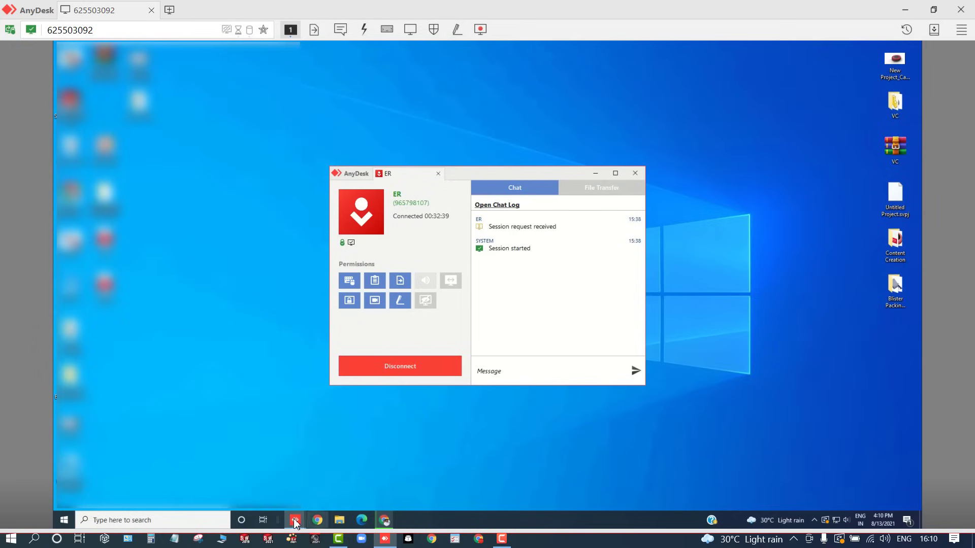
mouse_move(295, 520)
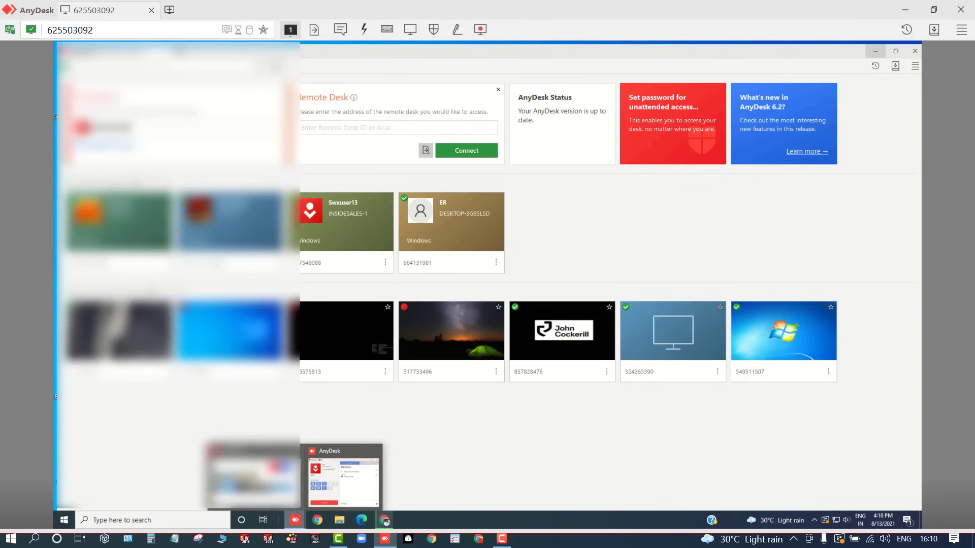
left_click(254, 477)
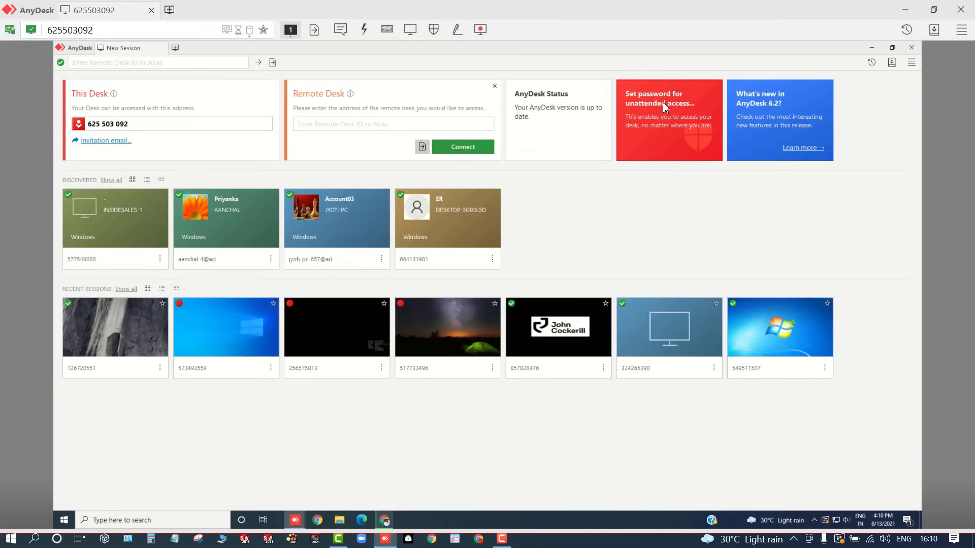
Open Global Settings > Security from the unattended-access tile and approve the User Account Control prompt
left_click(664, 106)
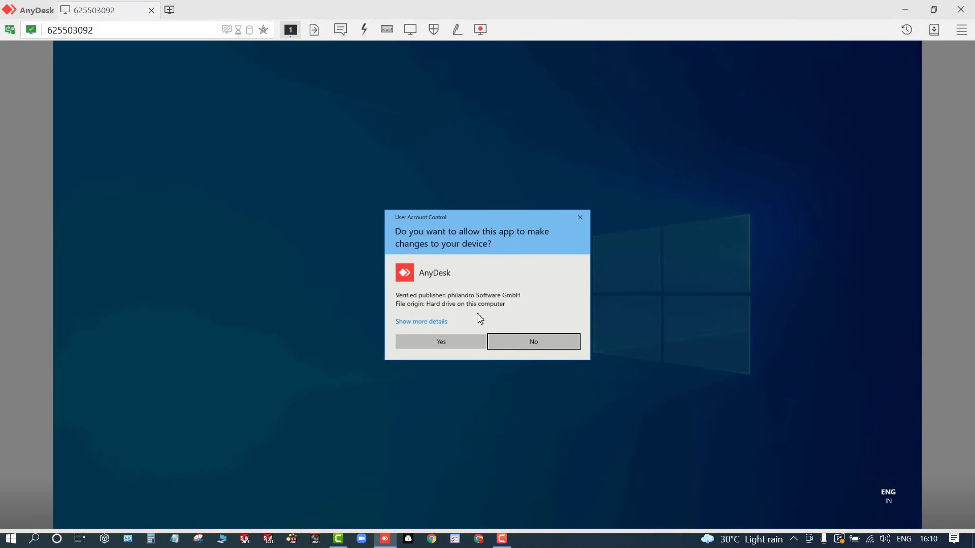
left_click(445, 342)
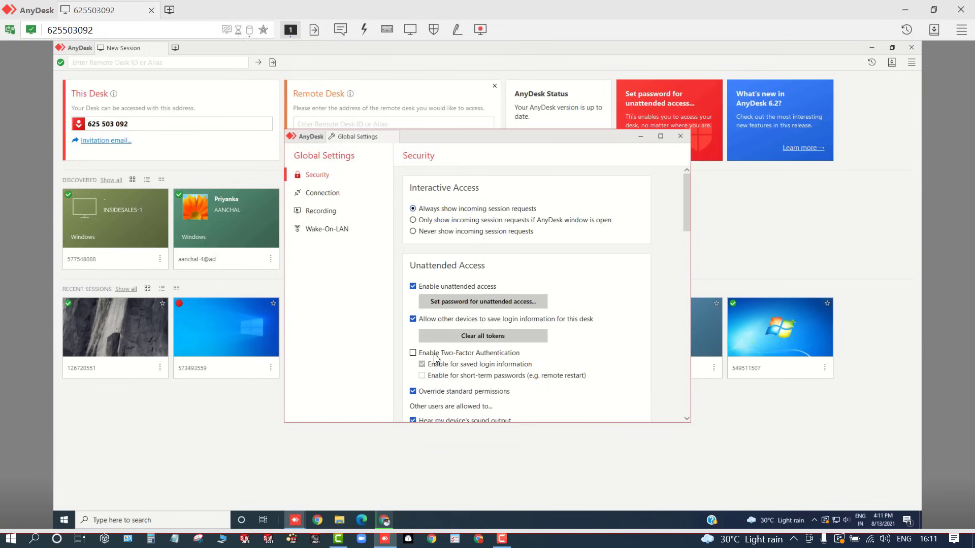
Enter the unattended-access password, confirm it, and apply it
left_click(433, 304)
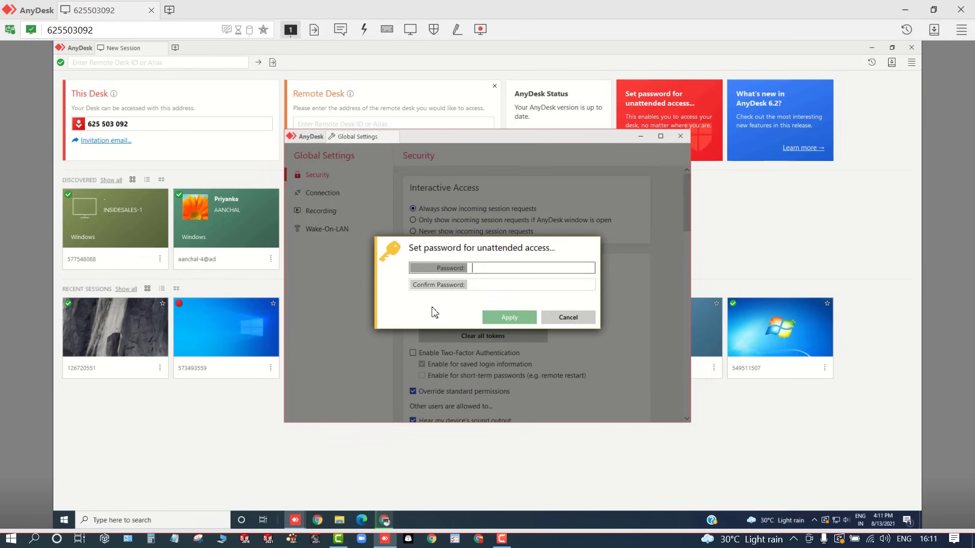
type("••")
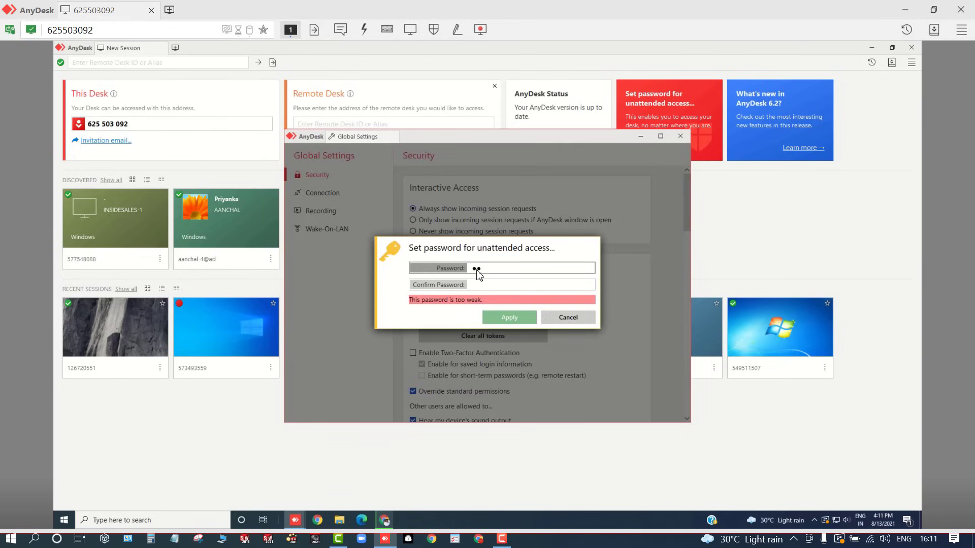
type("•••••••••")
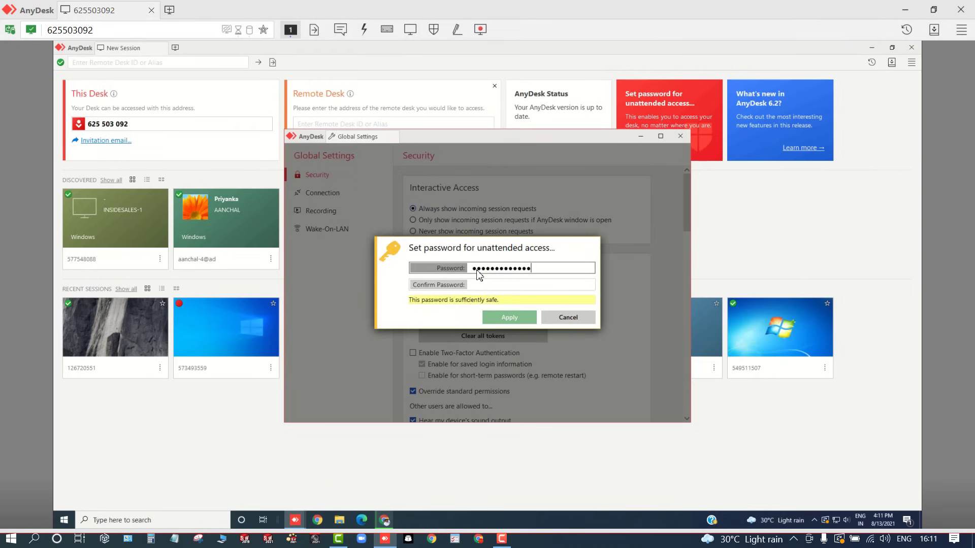
left_click(473, 285)
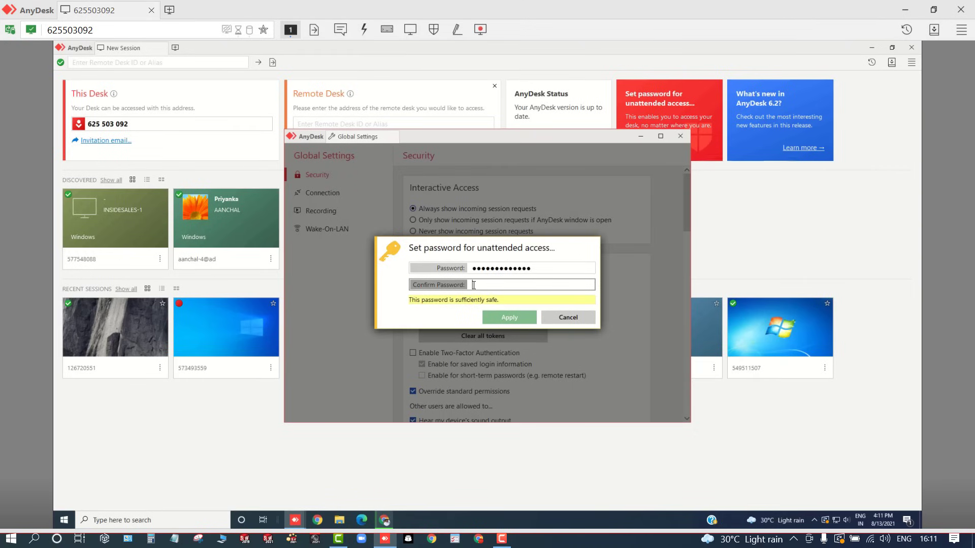
type("••••••••••")
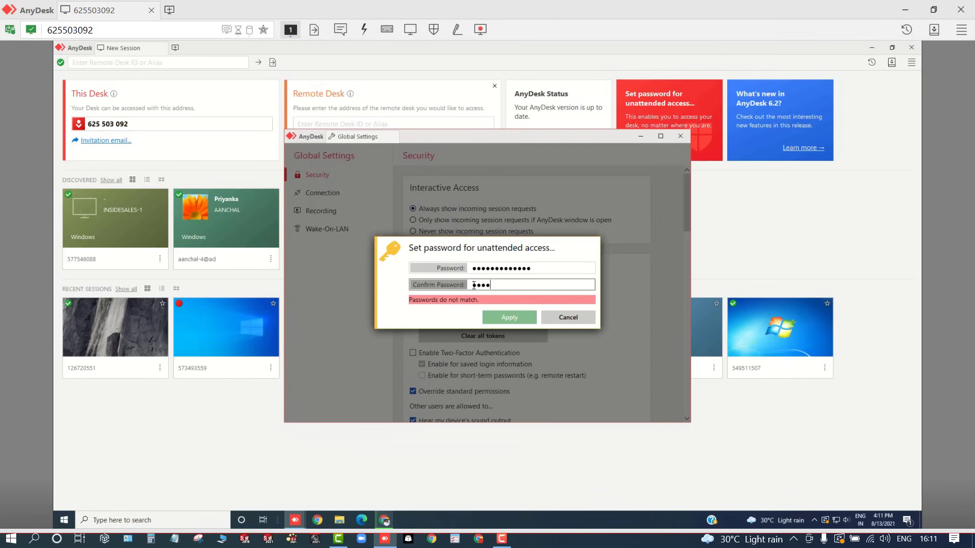
type("•••")
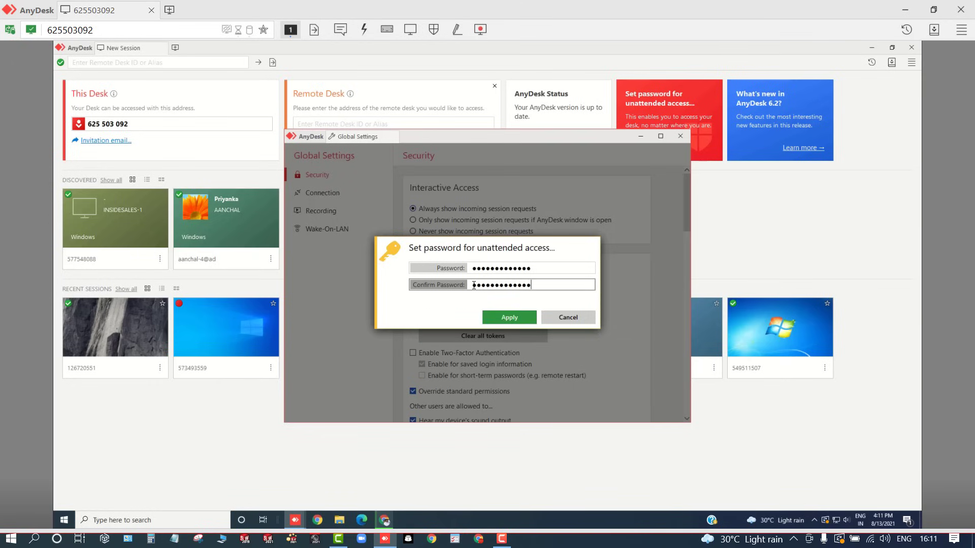
left_click(502, 321)
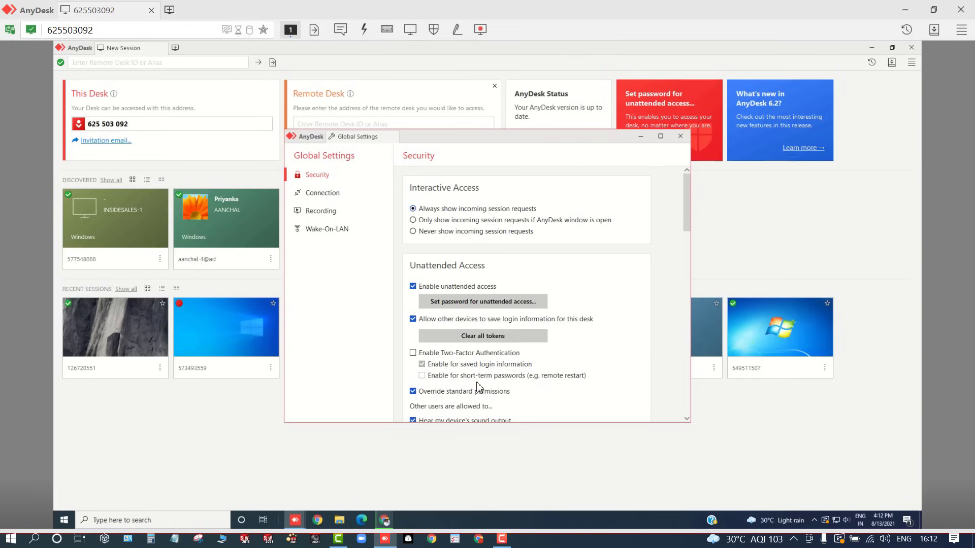
Scroll through Standard Permissions to confirm 'Restart my device' is checked, then close Global Settings
scroll(478, 387, "down", 4)
scroll(477, 387, "down", 7)
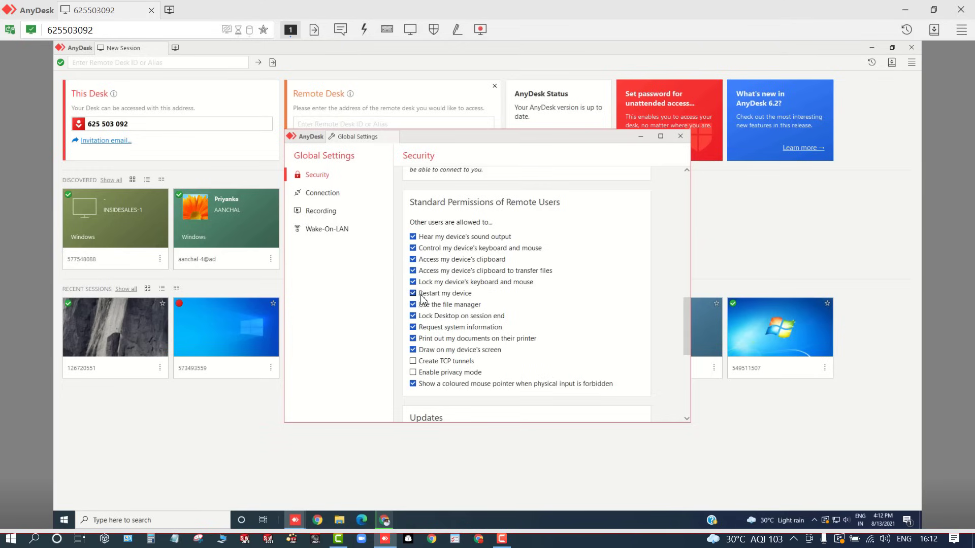
scroll(429, 348, "down", 2)
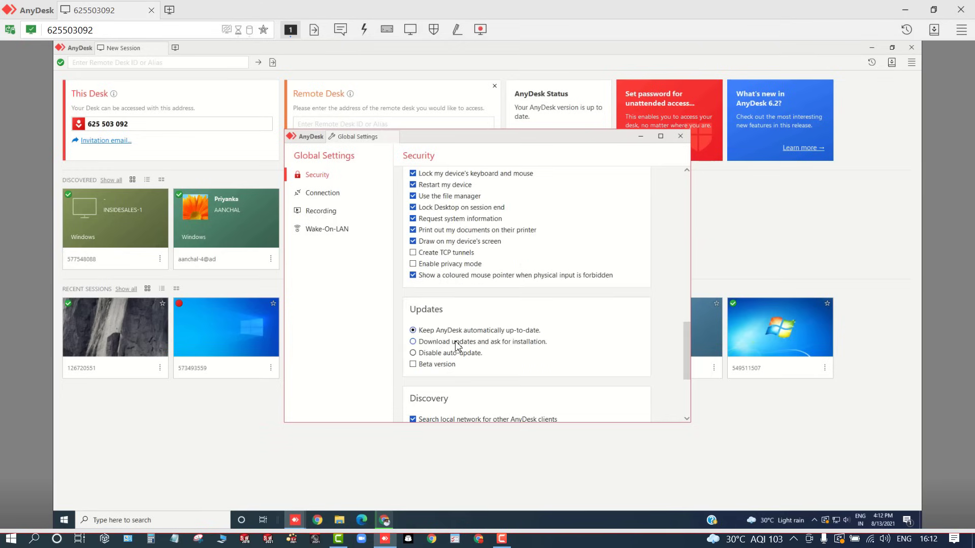
key("Escape")
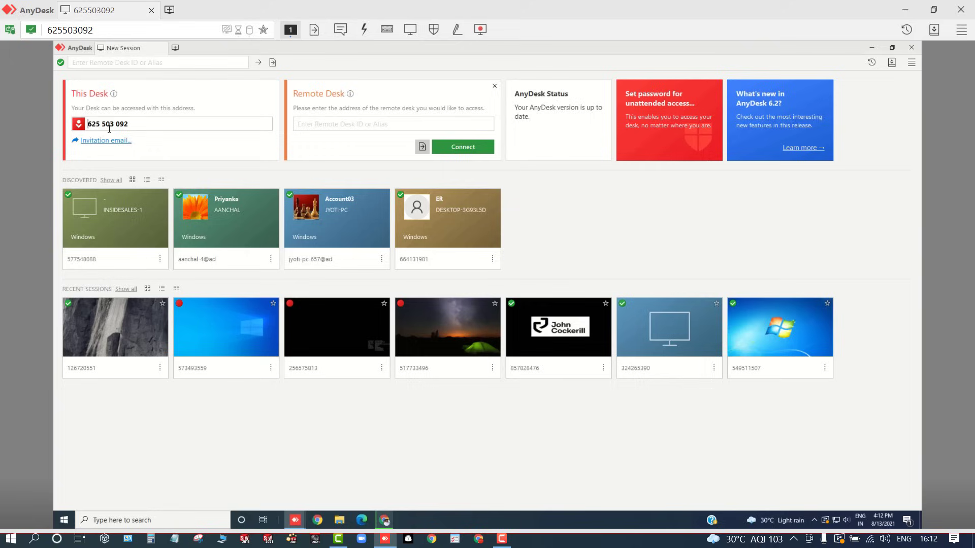
Paste the copied This Desk address into a new Notepad note and minimize it
left_click_drag(87, 124, 150, 129)
key("ctrl+c")
left_click(175, 539)
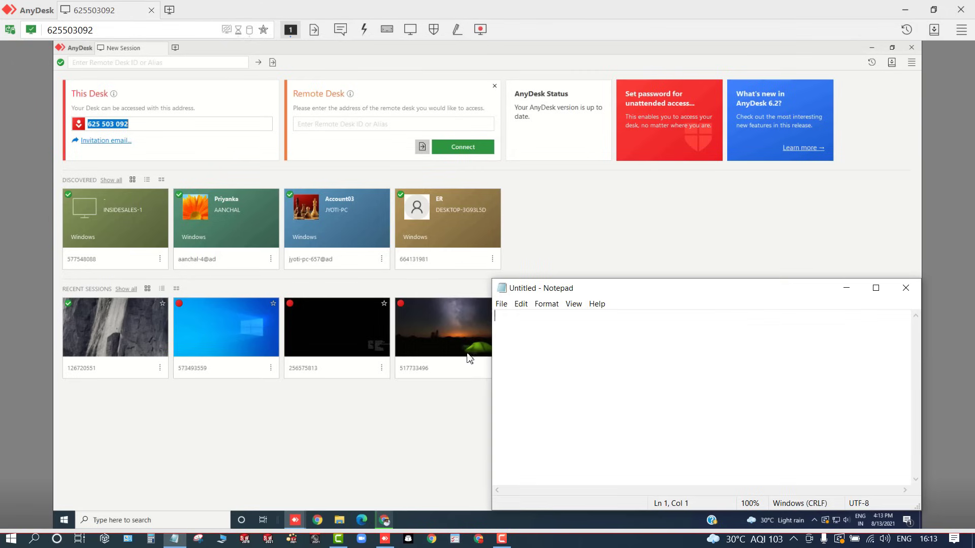
key("ctrl+v")
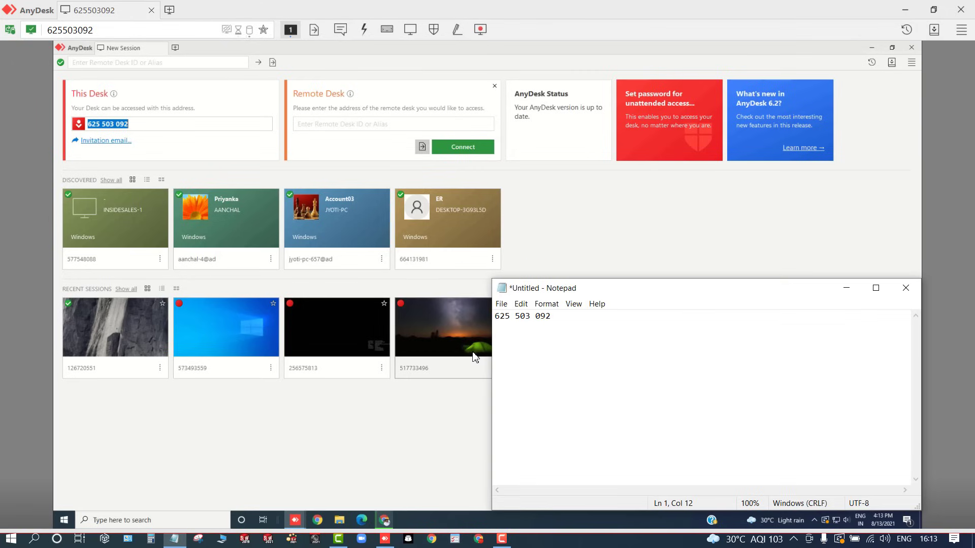
left_click(846, 288)
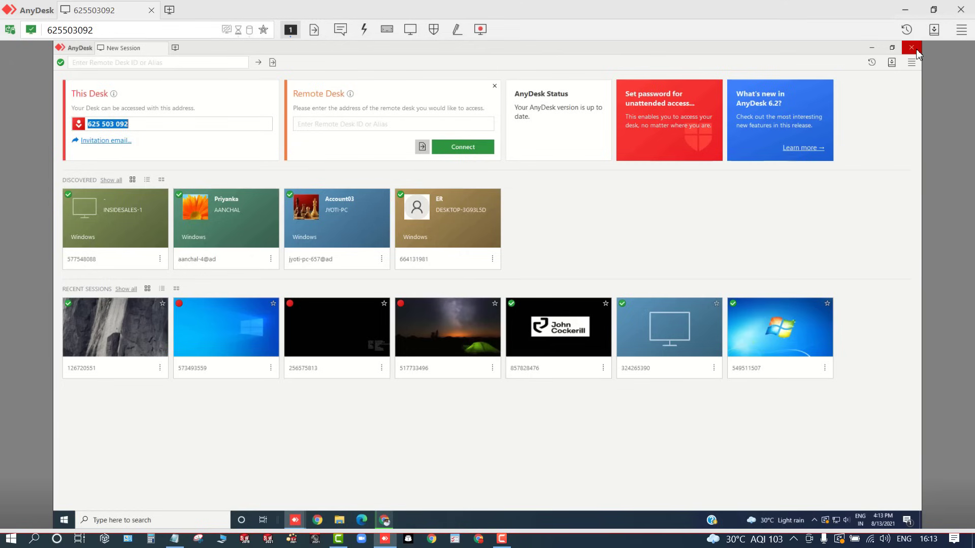
Close the outer AnyDesk remote session and refresh the local desktop
left_click(961, 12)
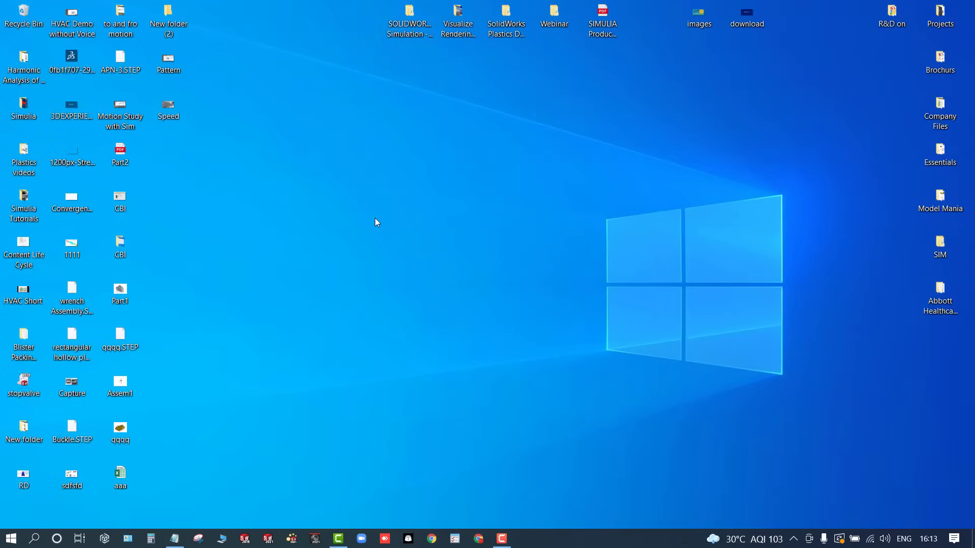
right_click(375, 222)
left_click(381, 254)
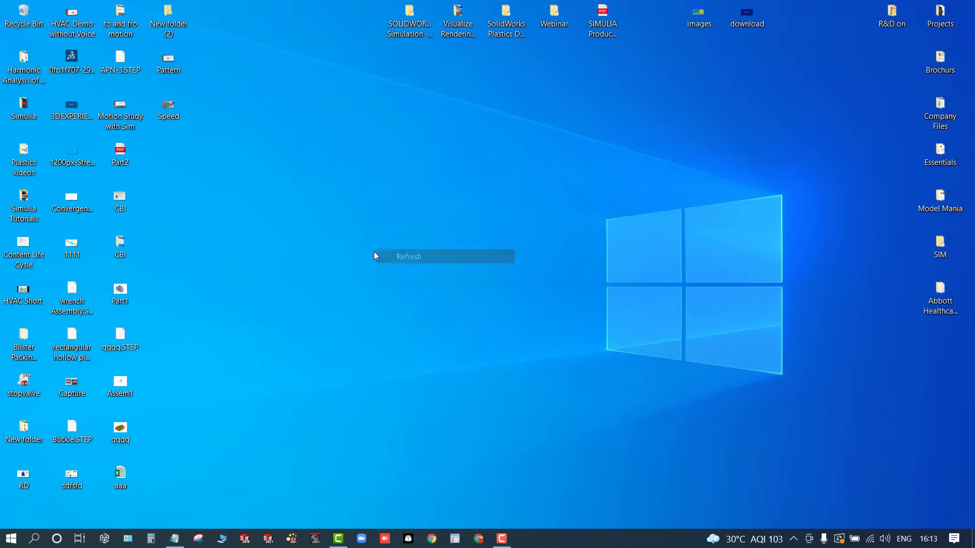
Paste the remote desk address into local AnyDesk's Remote Desk field and connect
left_click(384, 541)
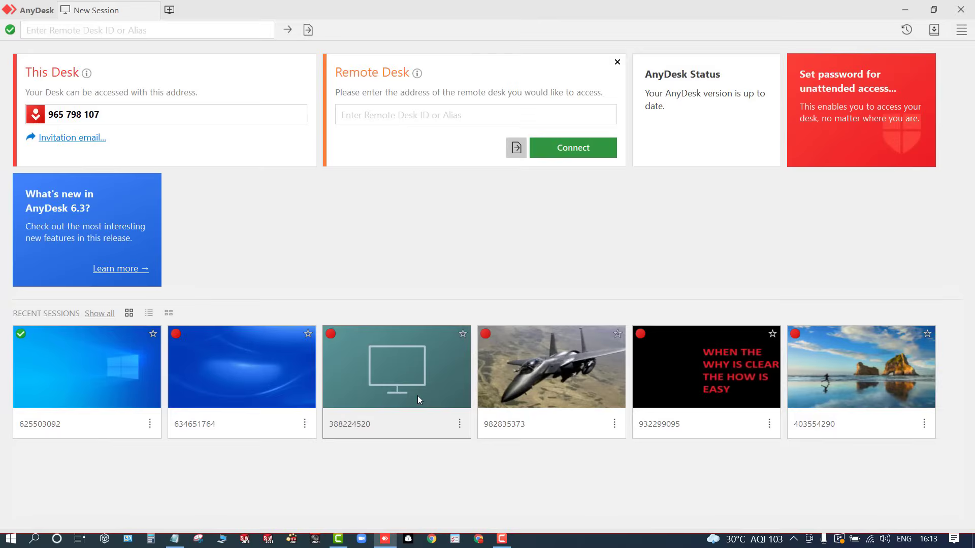
left_click(377, 117)
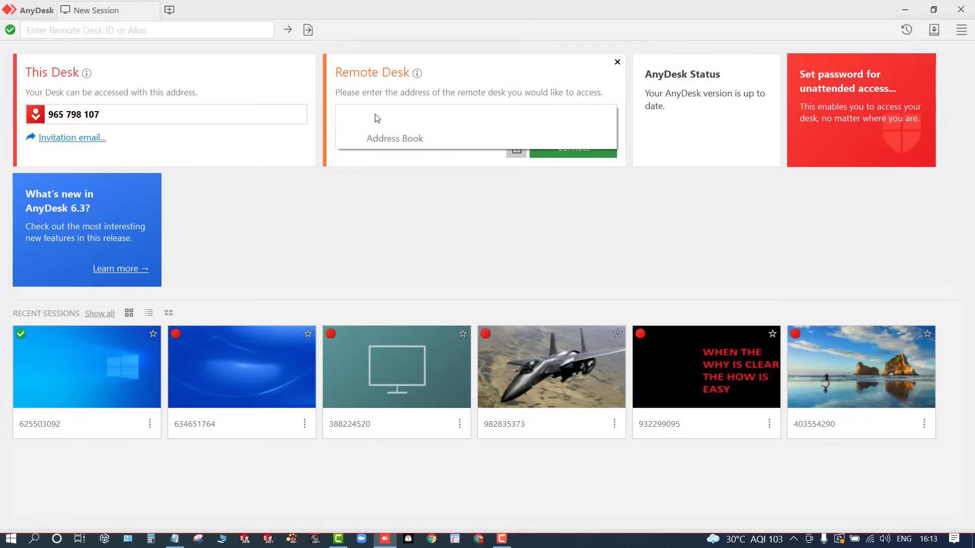
key("ctrl+v")
left_click(372, 174)
left_click(562, 149)
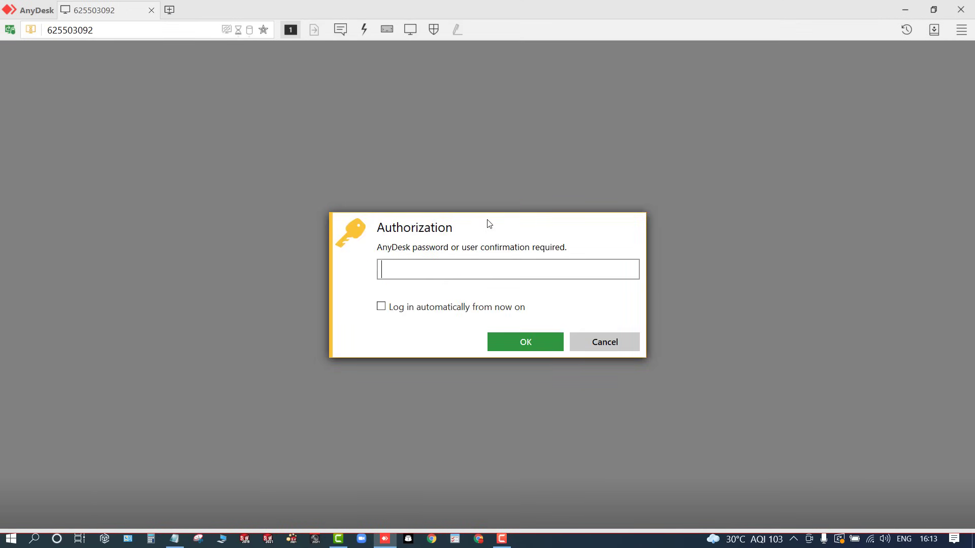
Tick 'Log in automatically from now on' and type the access password
left_click(414, 307)
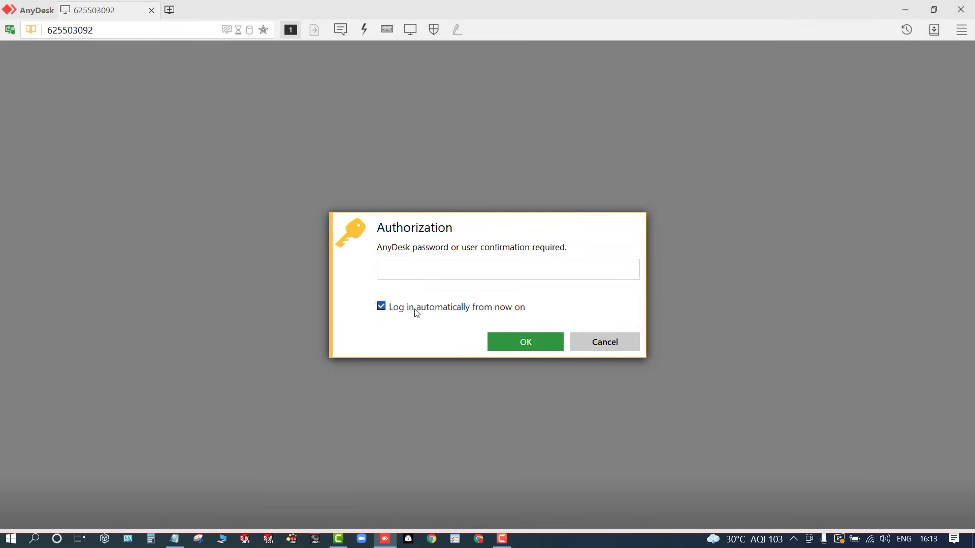
left_click(418, 270)
type("******")
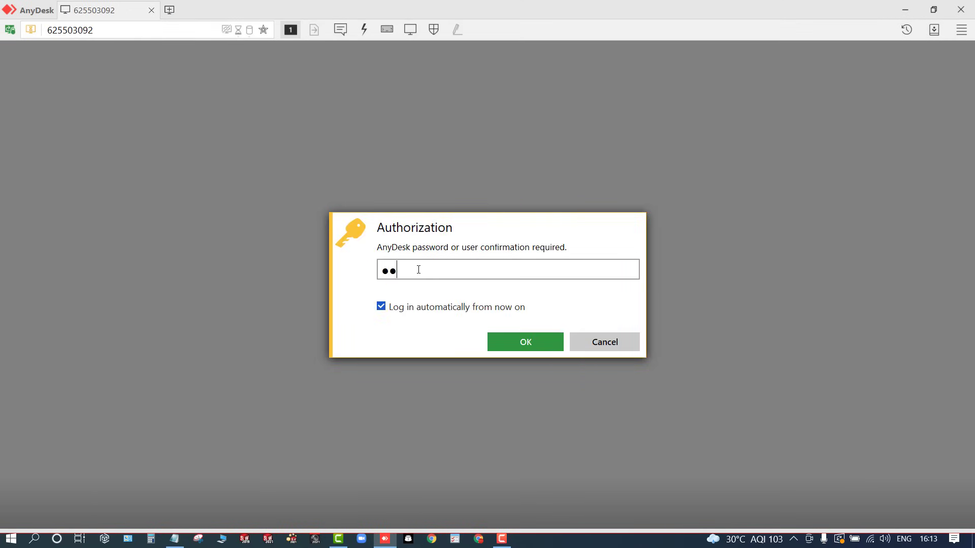
type("*******")
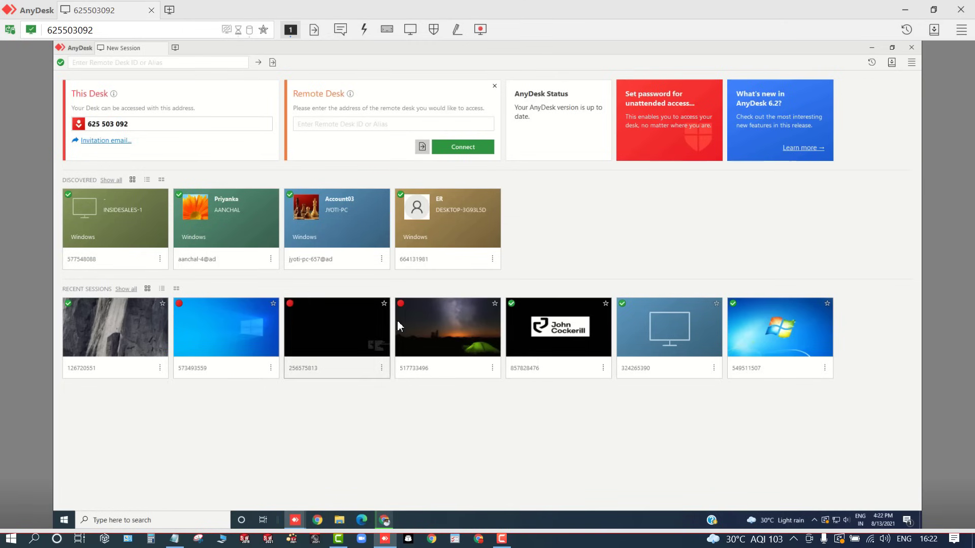
Close AnyDesk on the remote PC and end the remote session window
left_click(913, 49)
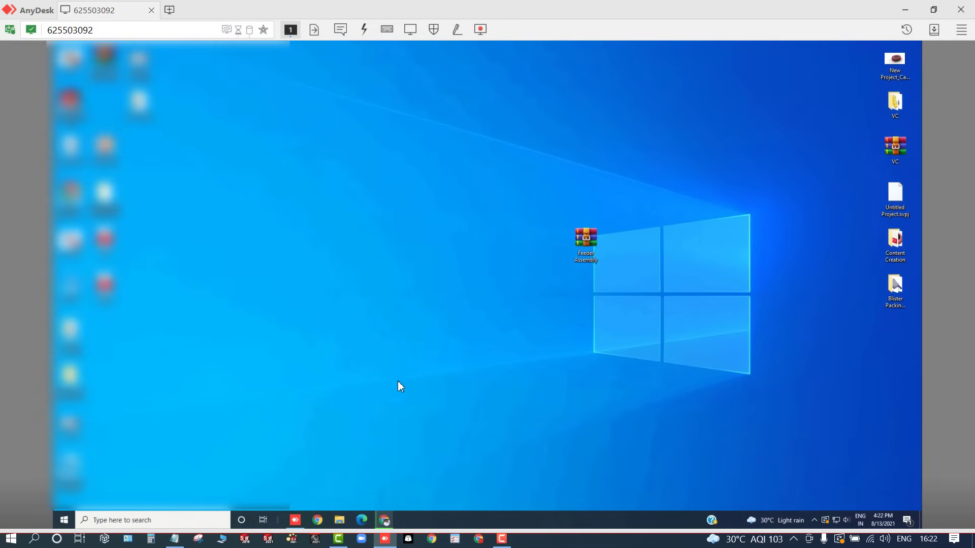
mouse_move(384, 544)
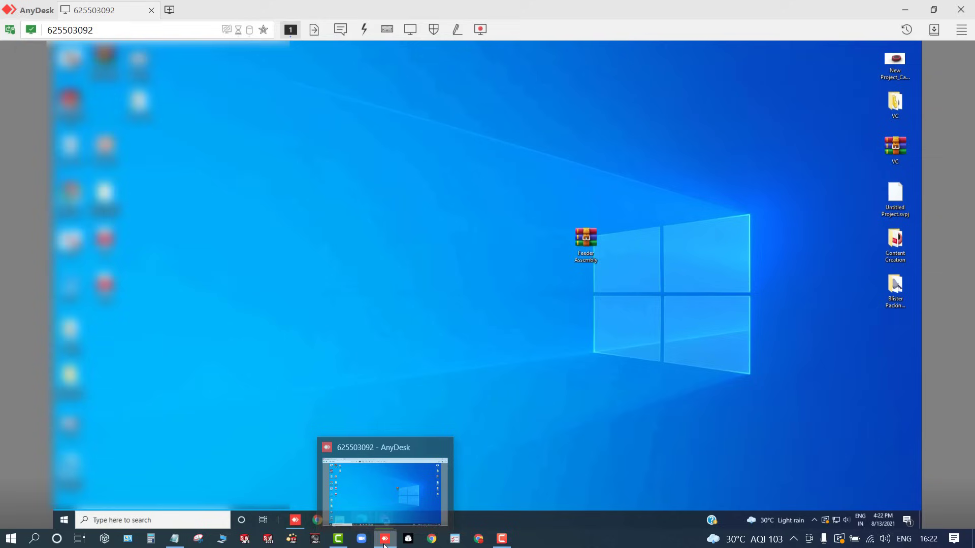
left_click(444, 448)
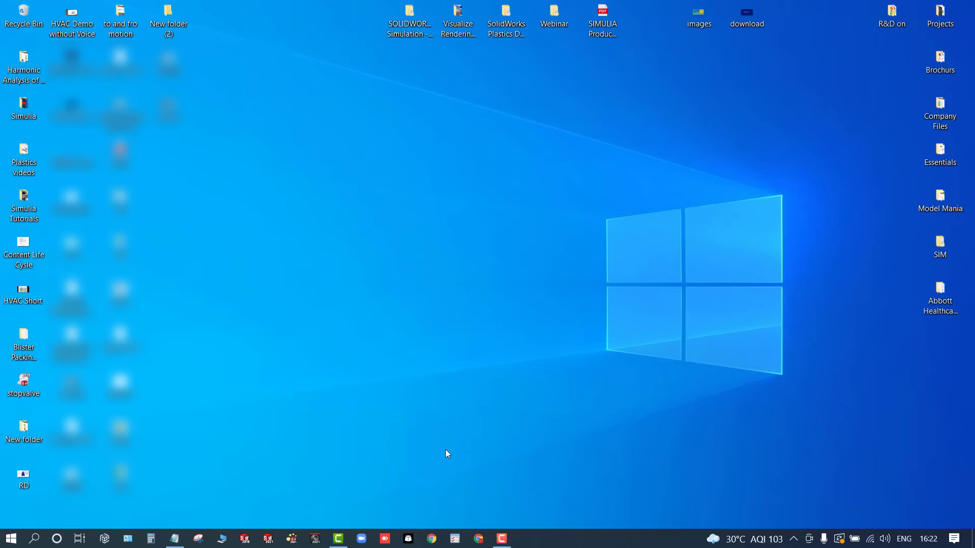
Reopen local AnyDesk, paste the remote address, and connect again without a password prompt
left_click(385, 539)
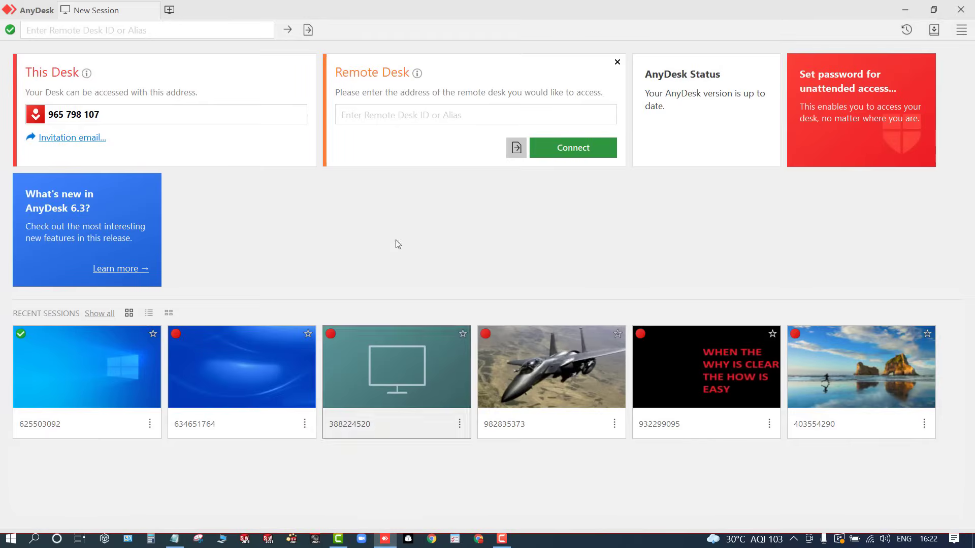
left_click(364, 120)
key("ctrl+v")
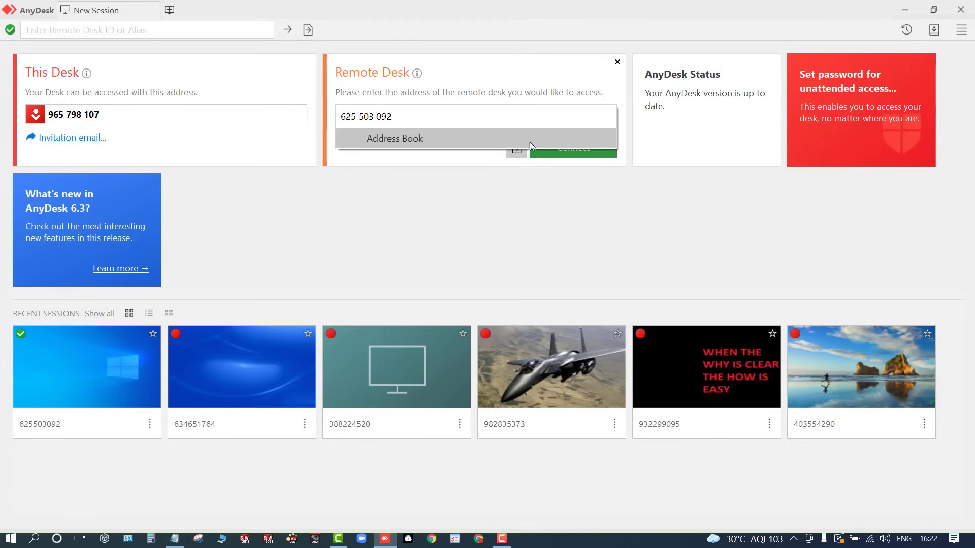
left_click(587, 152)
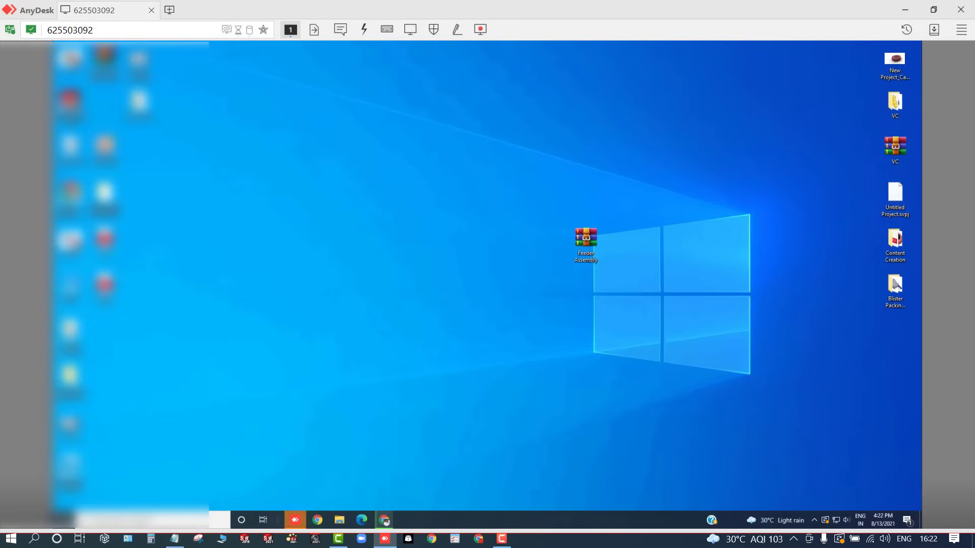
Restart the remote PC from its Start menu's Power options
left_click(63, 520)
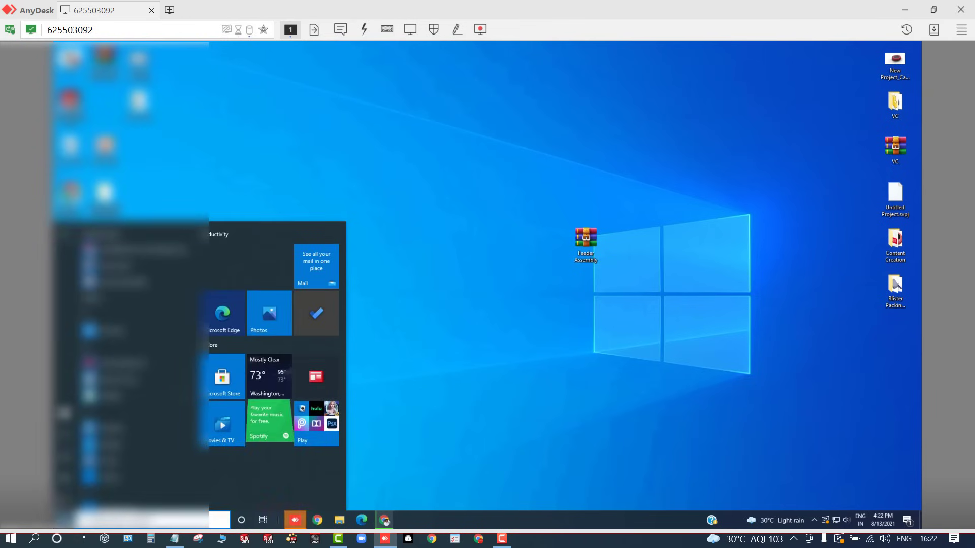
left_click(64, 500)
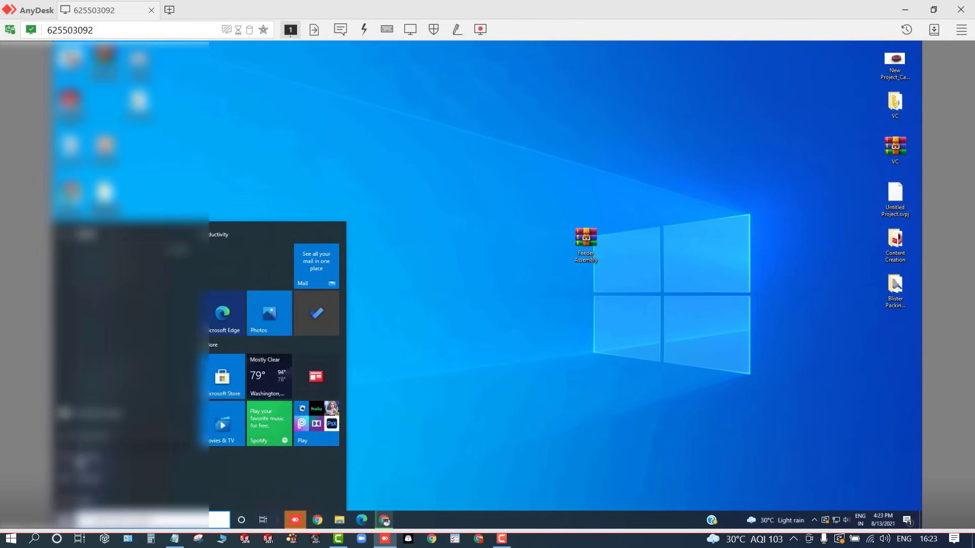
left_click(65, 413)
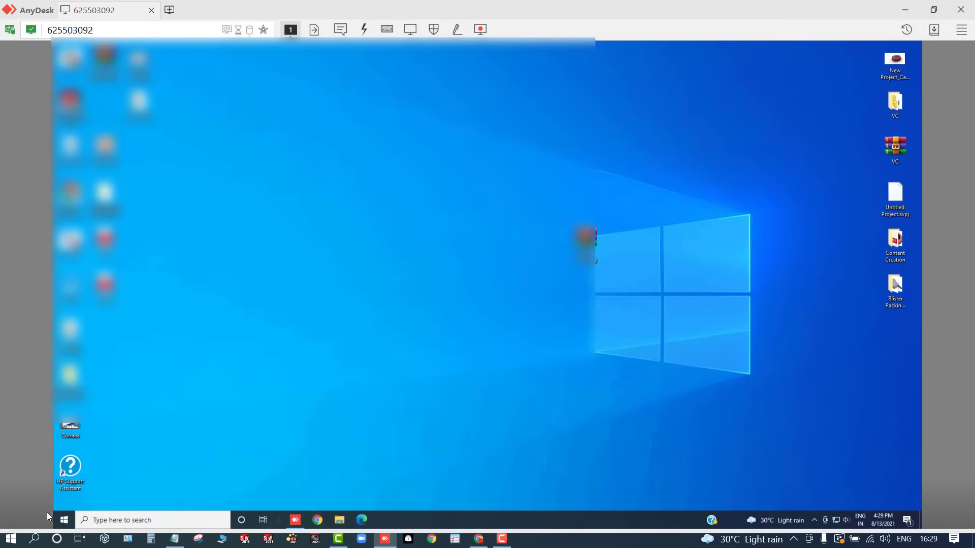
Shut down the remote PC, then reconnect and power it on via Wake-on-LAN
left_click(64, 521)
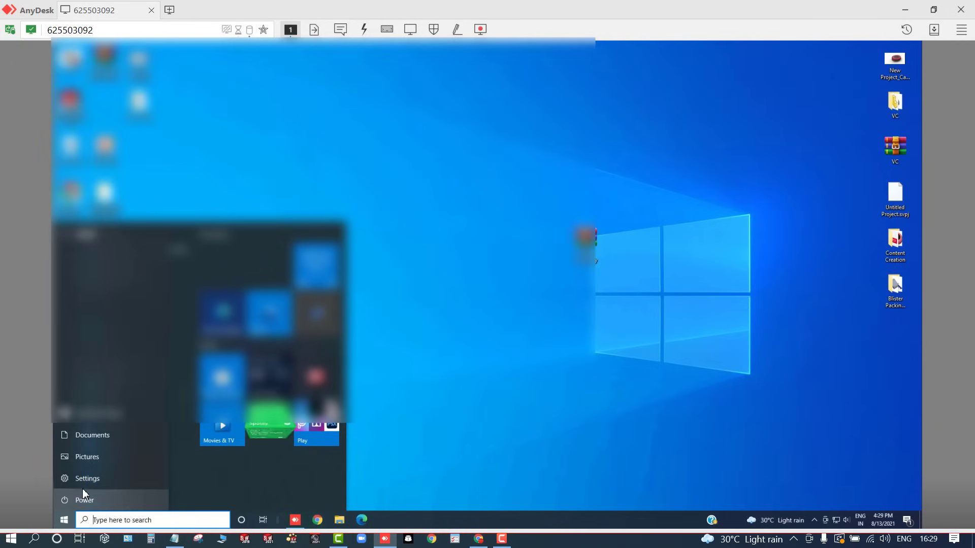
left_click(85, 501)
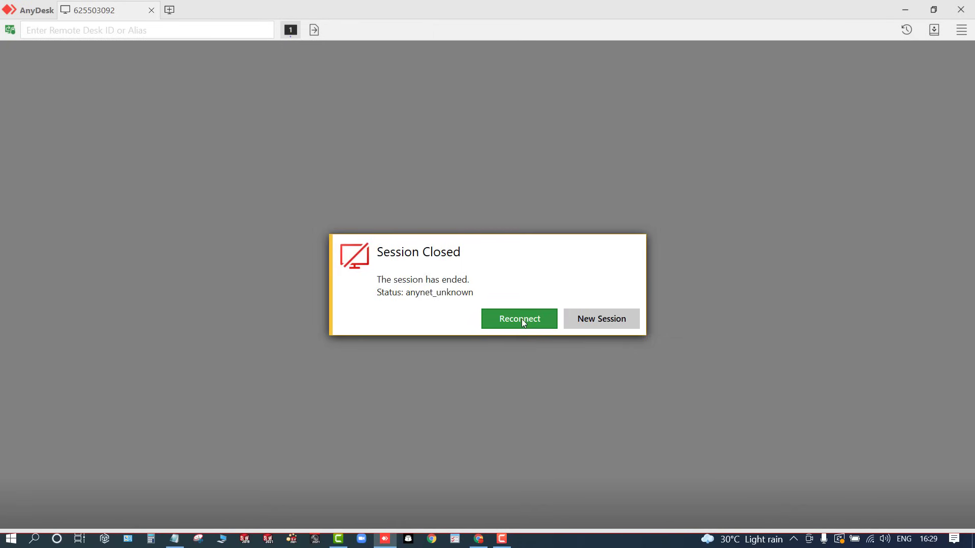
left_click(522, 320)
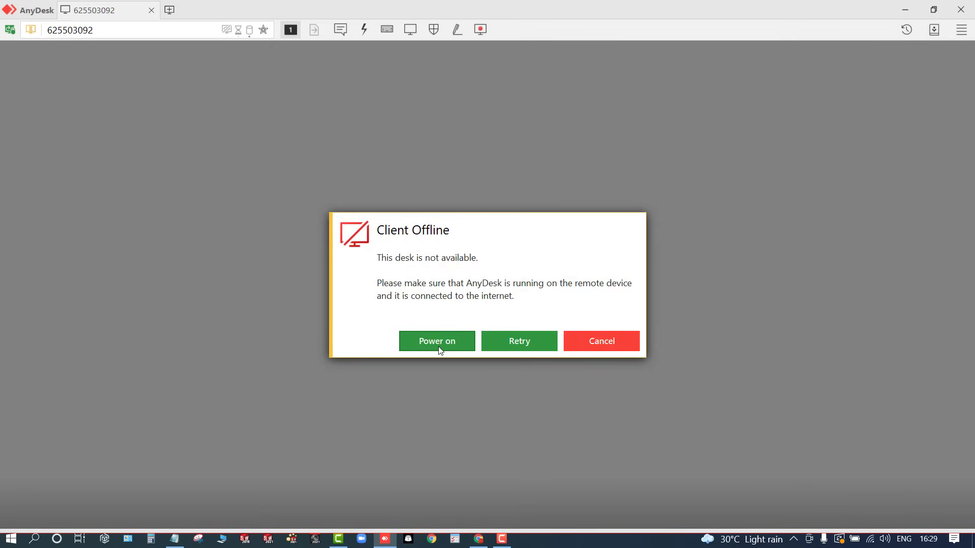
left_click(440, 349)
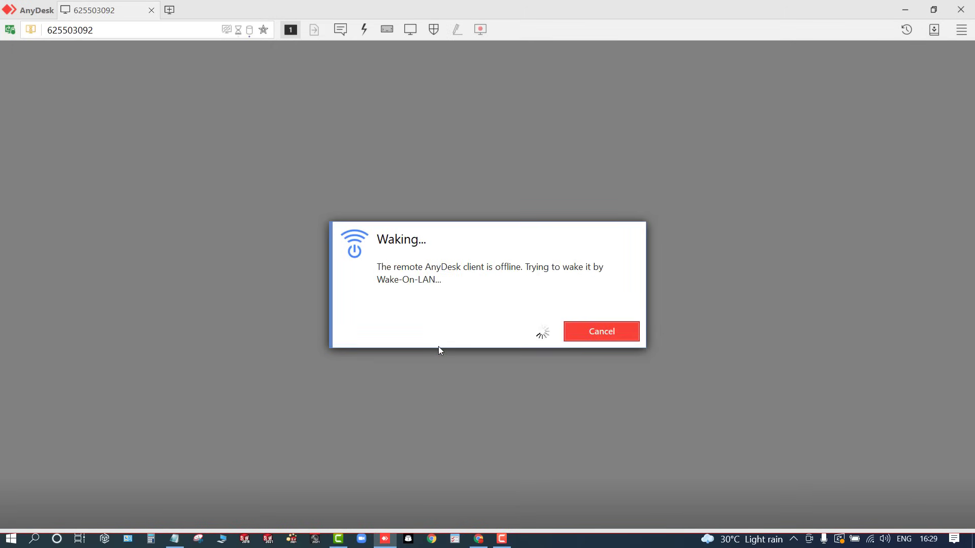